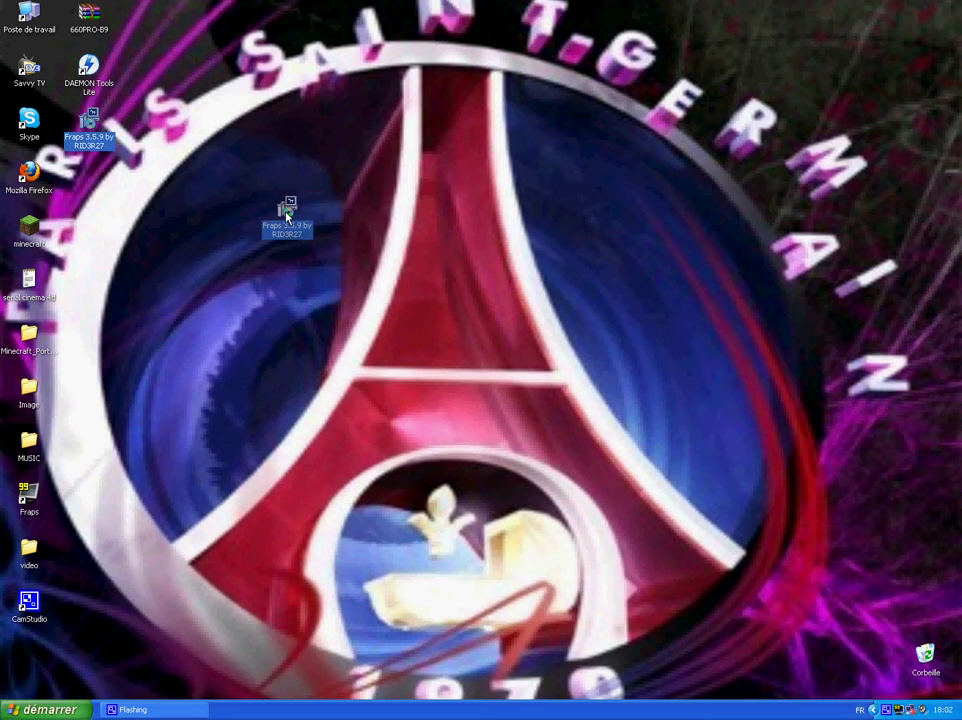
Move the Fraps 3.5.9 installer icon out of the icon column to the upper middle of the desktop.
left_click_drag(424, 250, 428, 247)
left_click_drag(590, 173, 340, 276)
left_click_drag(344, 244, 525, 236)
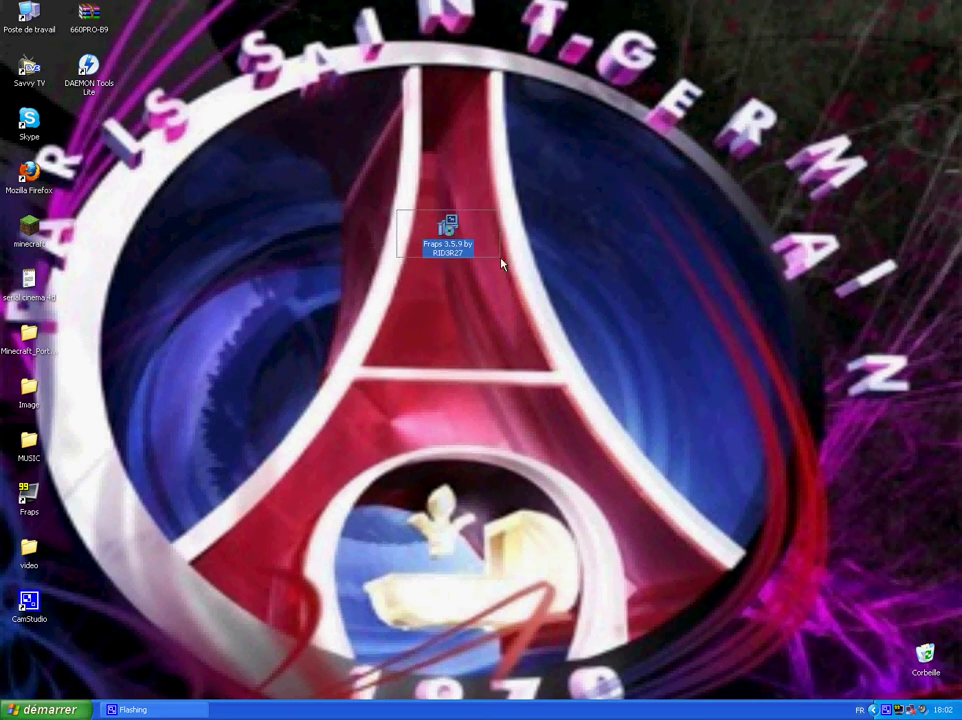
left_click_drag(446, 228, 446, 182)
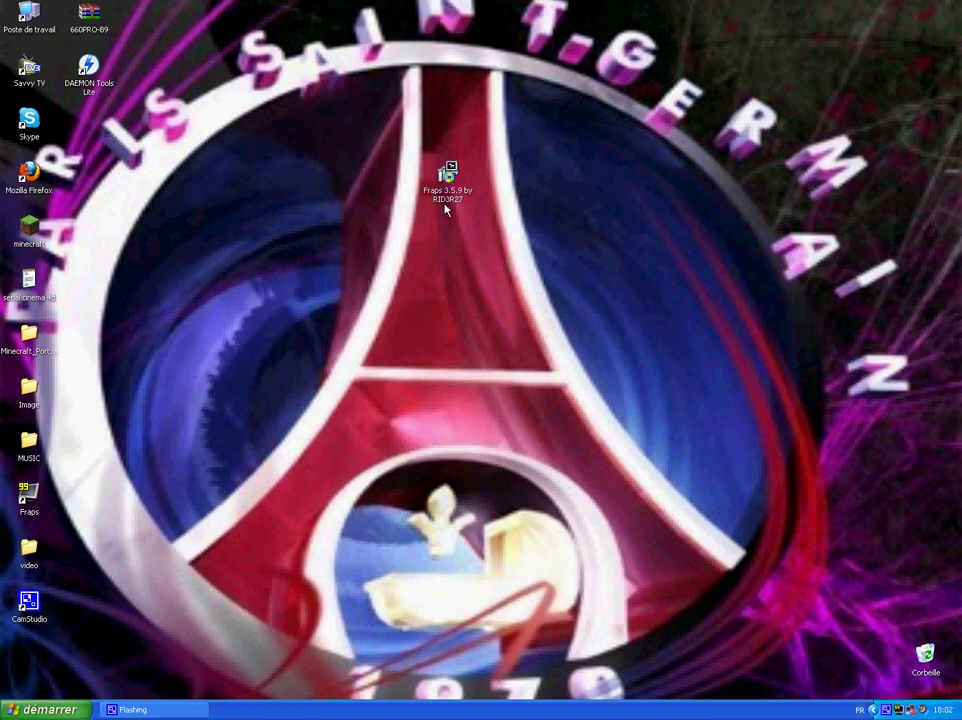
left_click_drag(505, 167, 382, 215)
left_click_drag(399, 143, 532, 209)
left_click_drag(353, 197, 496, 196)
left_click_drag(475, 148, 386, 244)
left_click_drag(450, 176, 510, 177)
left_click_drag(623, 189, 262, 179)
left_click_drag(309, 168, 465, 150)
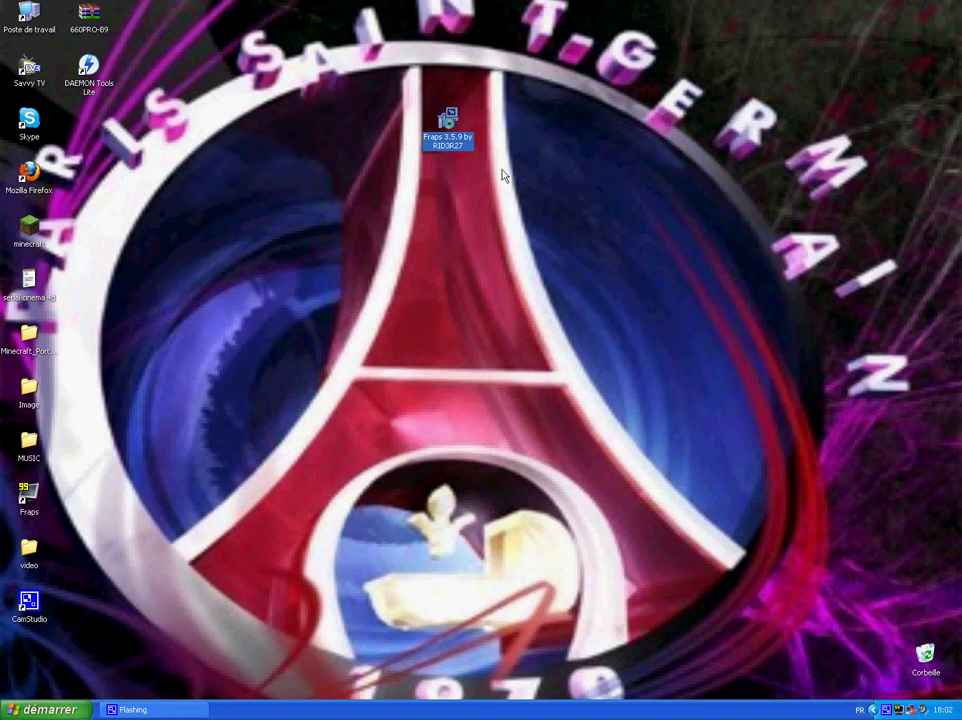
left_click(495, 100)
left_click_drag(450, 114, 509, 115)
left_click(576, 174)
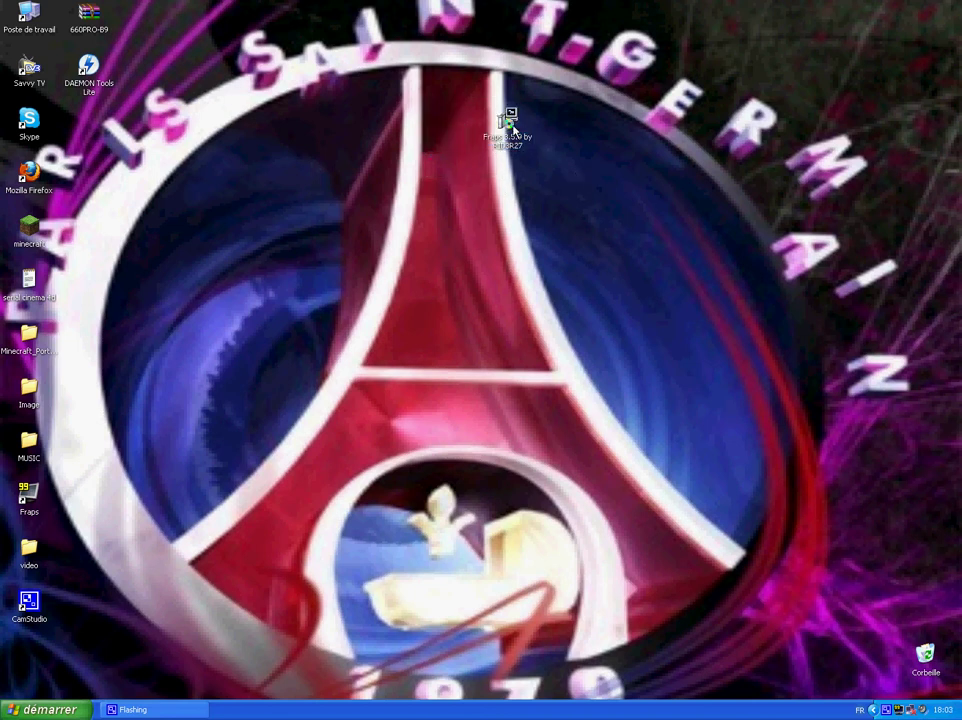
Walk through the Fraps 3.5.9 installer's license, destination and Start Menu folder pages, and close it without installing.
double_click(511, 122)
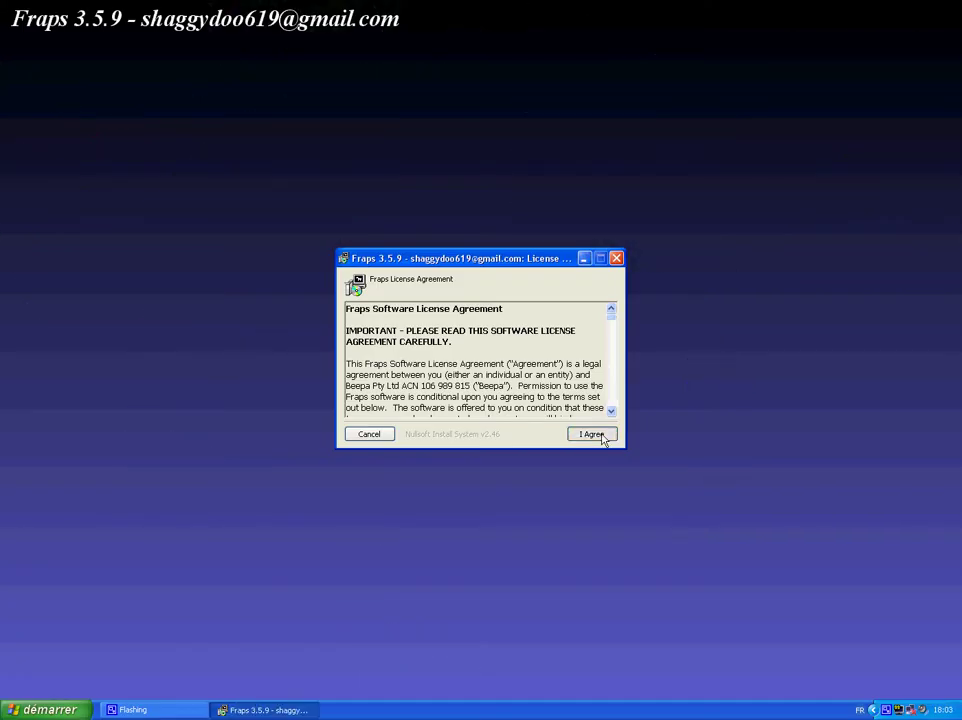
left_click(602, 437)
left_click(587, 436)
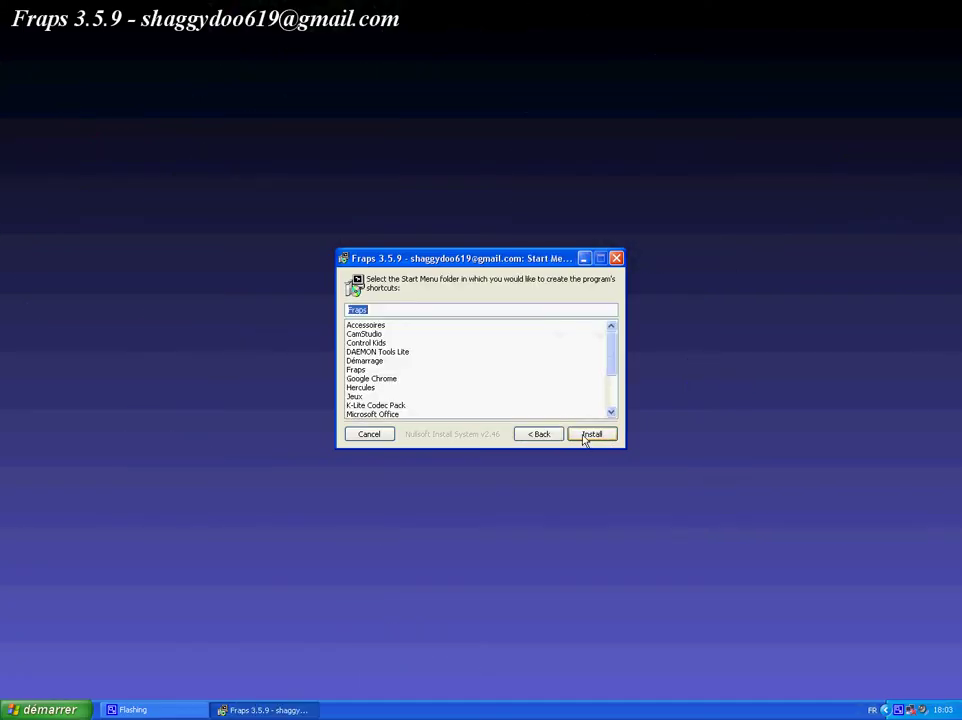
left_click(538, 434)
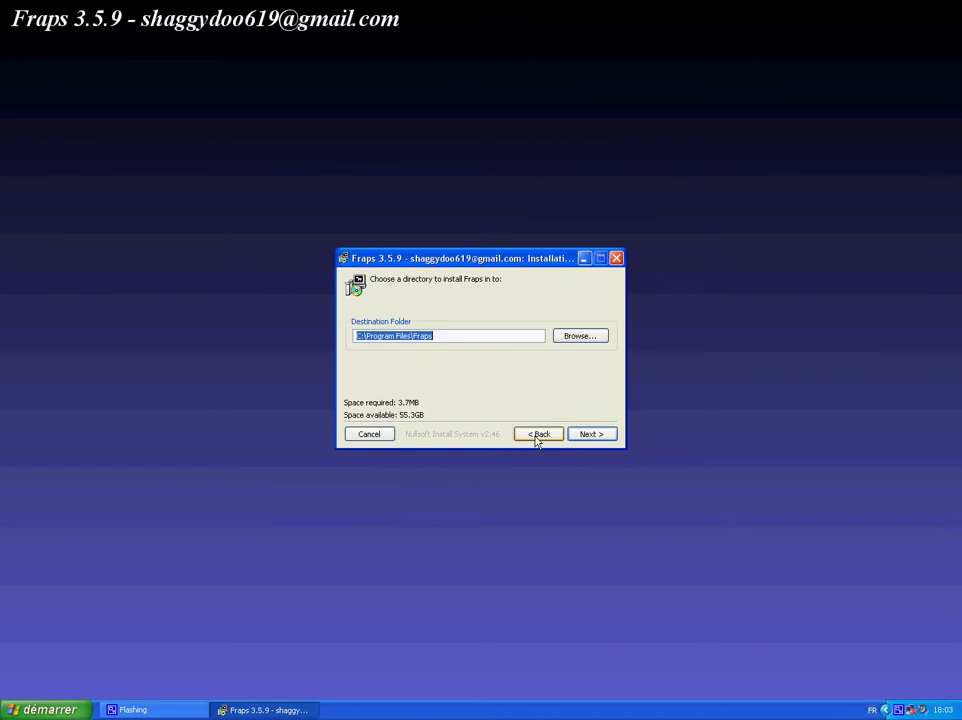
left_click(450, 341)
left_click_drag(443, 342, 368, 341)
left_click(616, 258)
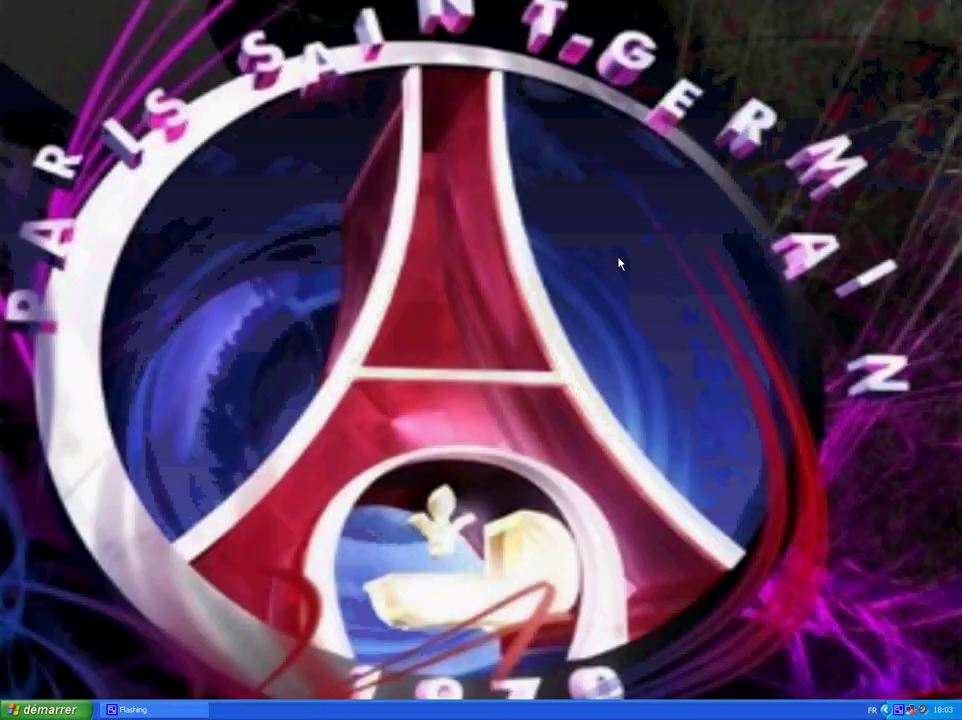
Open the Program Files folder on Disque local (C:) from Poste de travail.
double_click(29, 12)
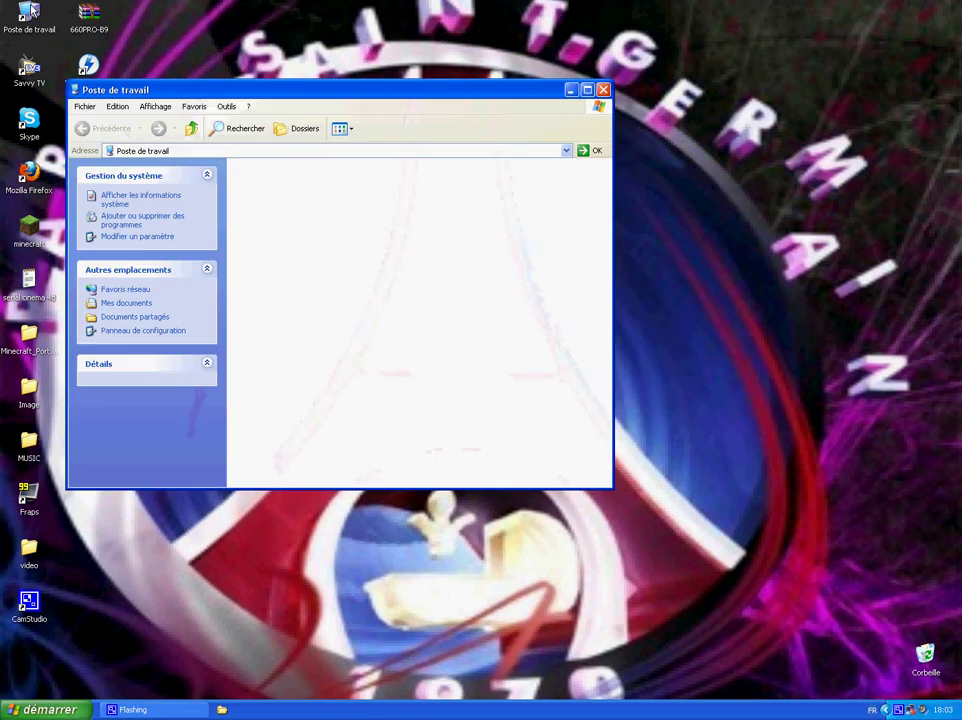
double_click(316, 272)
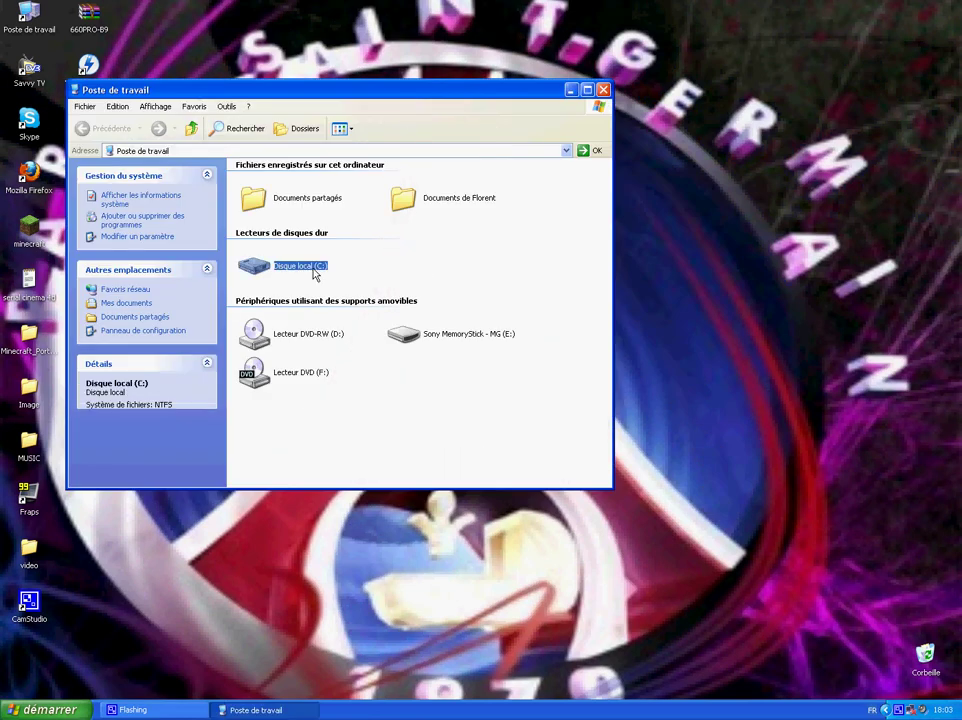
left_click_drag(490, 266, 526, 386)
left_click_drag(524, 232, 507, 440)
left_click_drag(445, 437, 456, 434)
left_click_drag(516, 241, 598, 368)
double_click(432, 220)
left_click_drag(533, 238, 555, 285)
Create a new folder with the default name inside Program Files.
right_click(555, 285)
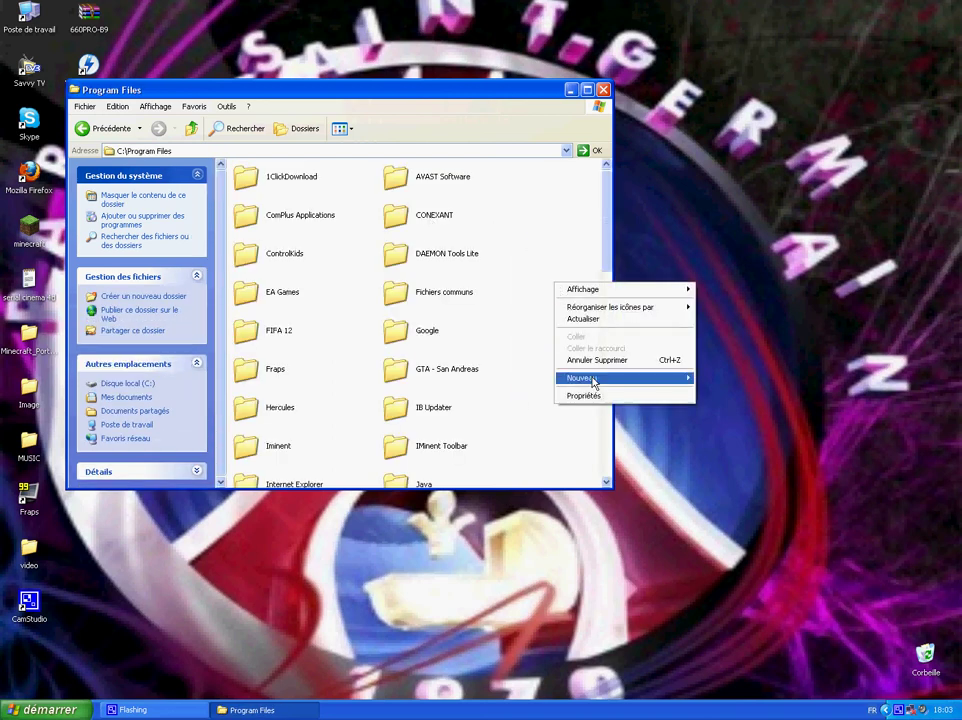
mouse_move(592, 380)
left_click(704, 383)
left_click(351, 314)
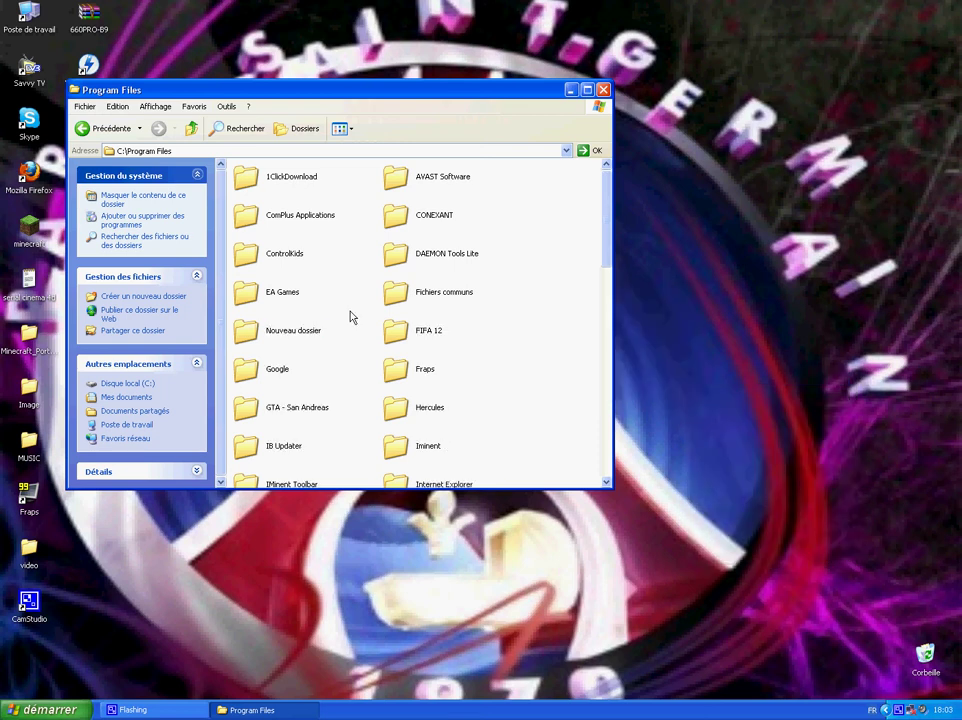
Delete the Nouveau dossier folder from Program Files and close the folder window.
left_click(312, 333)
left_click(314, 332)
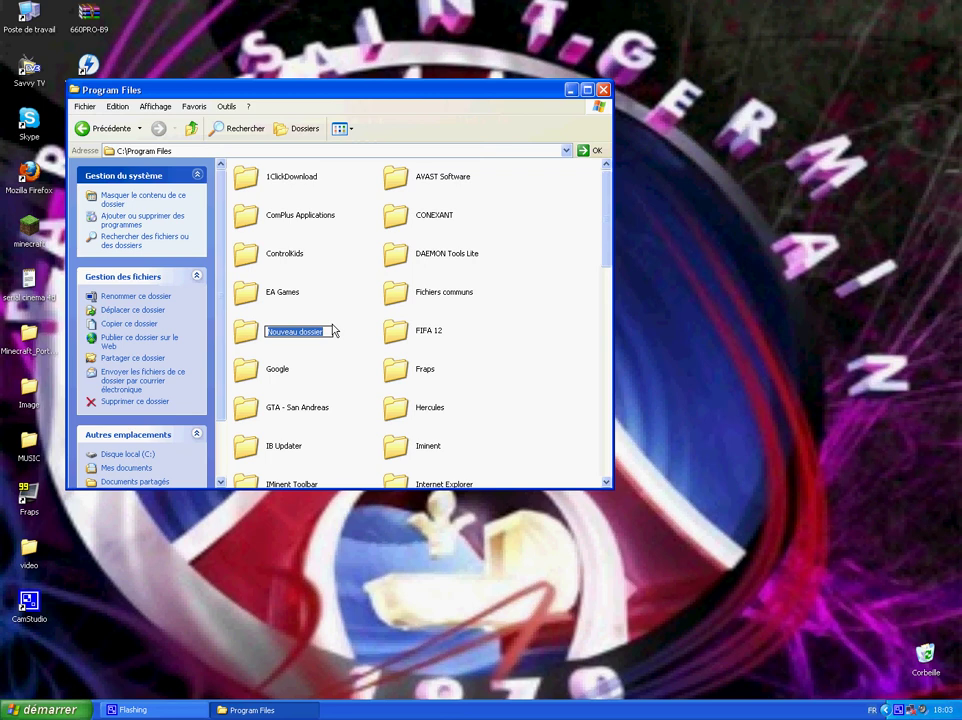
left_click(330, 332)
left_click(318, 334)
key("Delete")
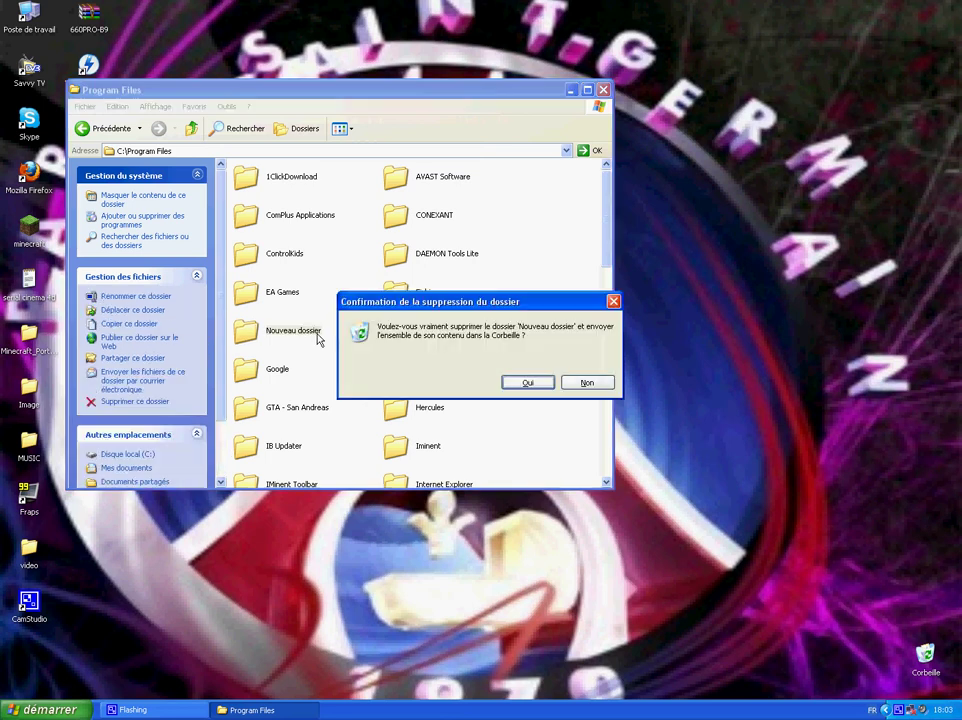
left_click(519, 381)
scroll(468, 140, "down", 5)
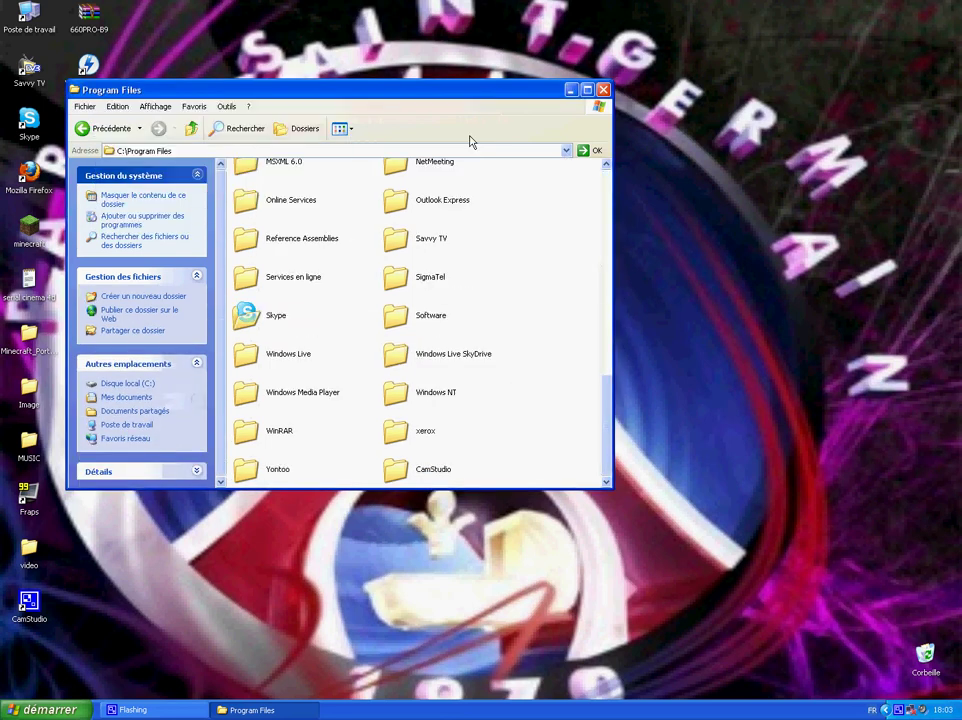
left_click(603, 90)
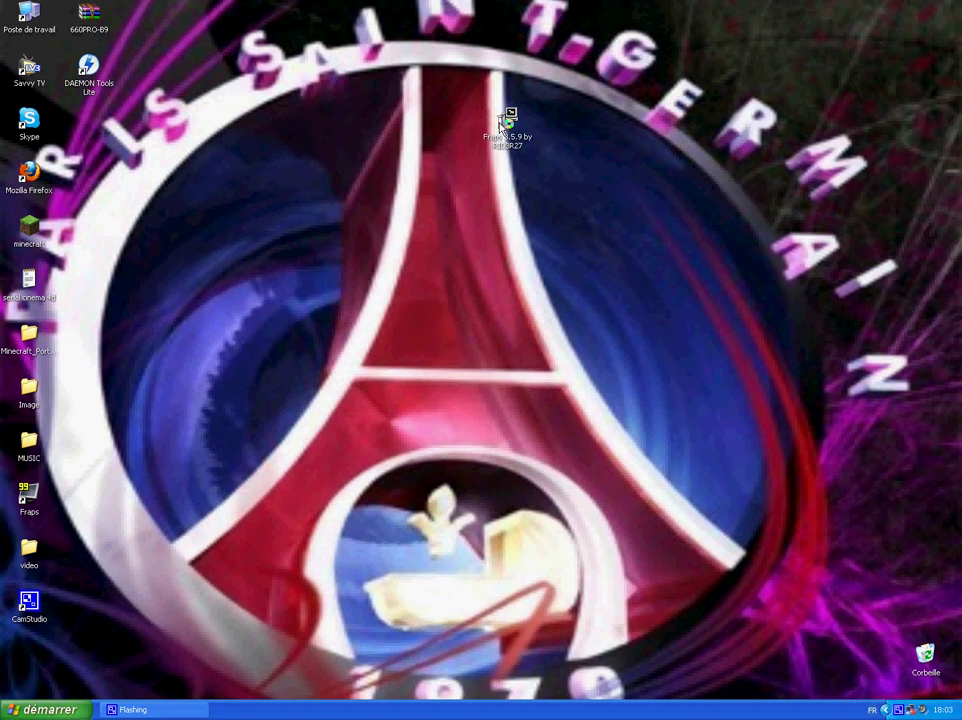
Rerun the Fraps 3.5.9 installer, accept the license and keep C:\Program Files\Fraps as the destination folder.
double_click(505, 122)
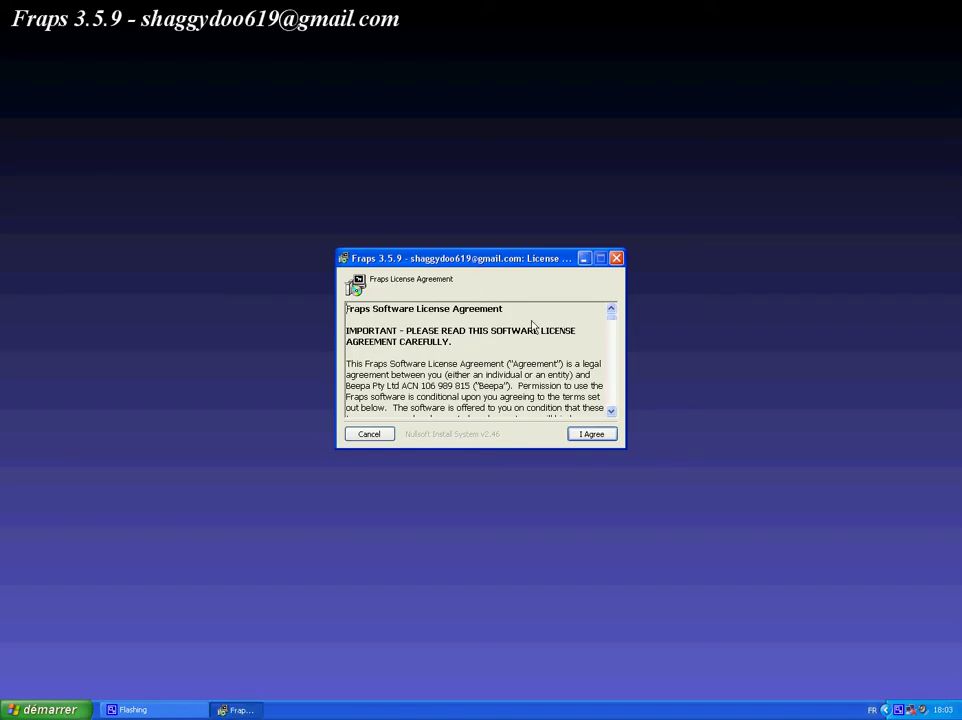
left_click(593, 434)
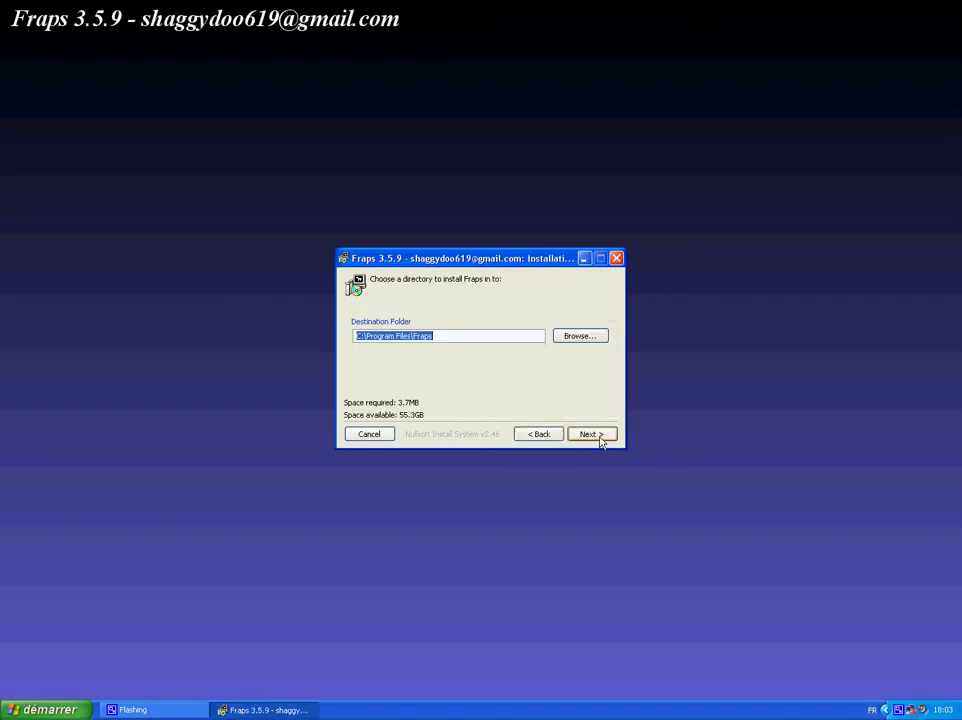
left_click(433, 339)
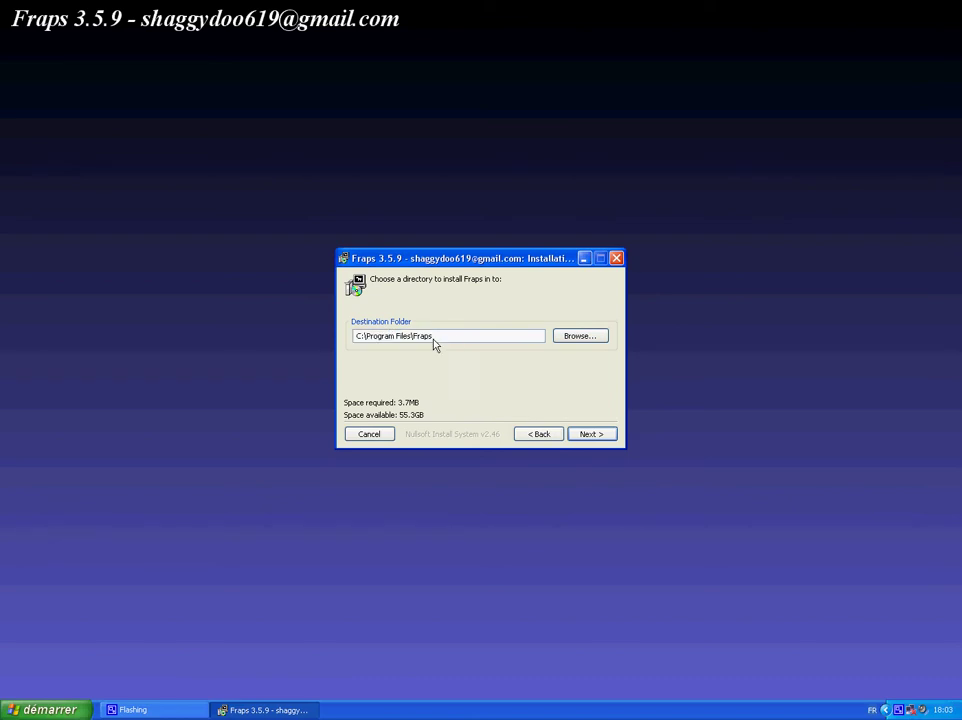
left_click(577, 337)
left_click(579, 251)
left_click(589, 434)
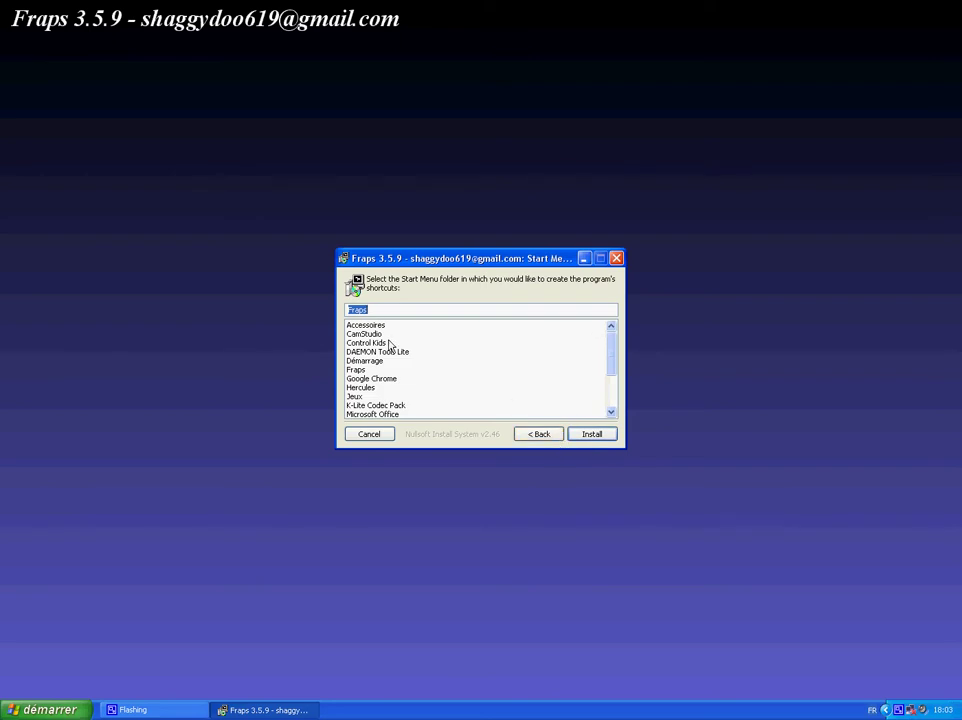
Clear the Start Menu shortcut folder name in the installer and leave setup without installing.
mouse_move(612, 354)
left_mouse_down()
mouse_move(616, 396)
mouse_move(619, 356)
left_mouse_up()
scroll(505, 345, "down", 5)
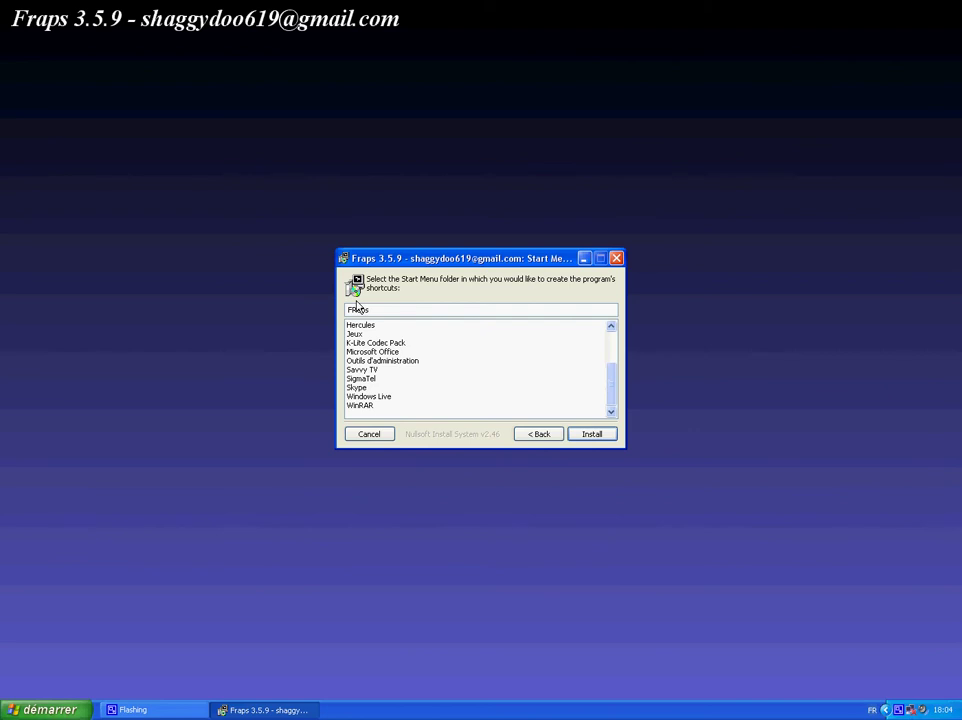
key("BackSpace")
key("BackSpace")
key("BackSpace")
key("BackSpace")
key("BackSpace")
left_click_drag(477, 256, 581, 212)
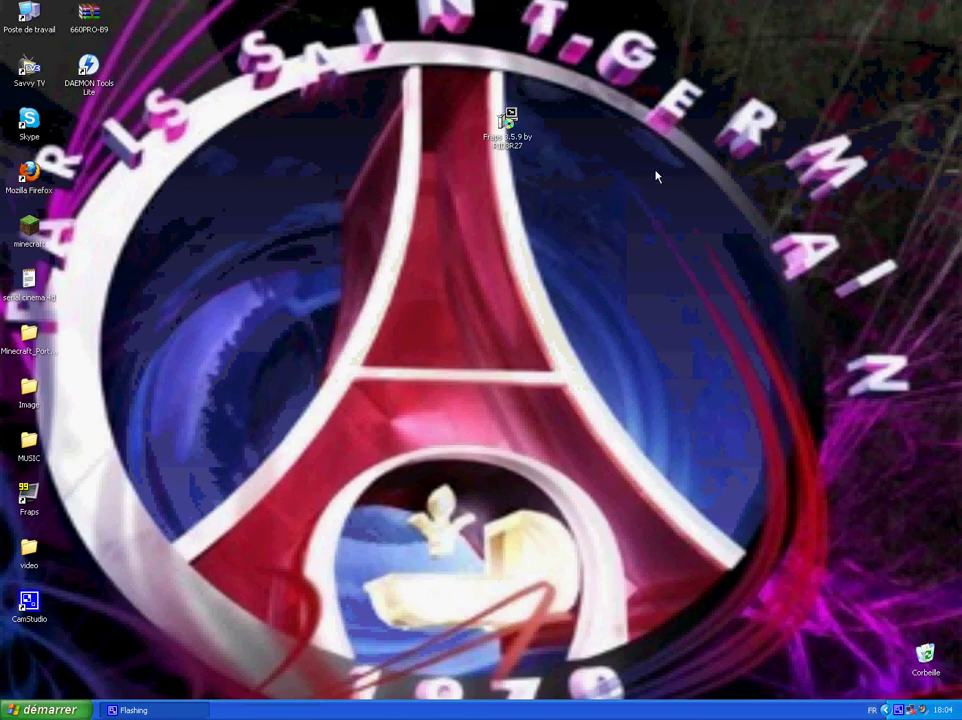
Place the Fraps shortcut in the middle of the desktop and launch Fraps from it.
left_click_drag(505, 155, 386, 155)
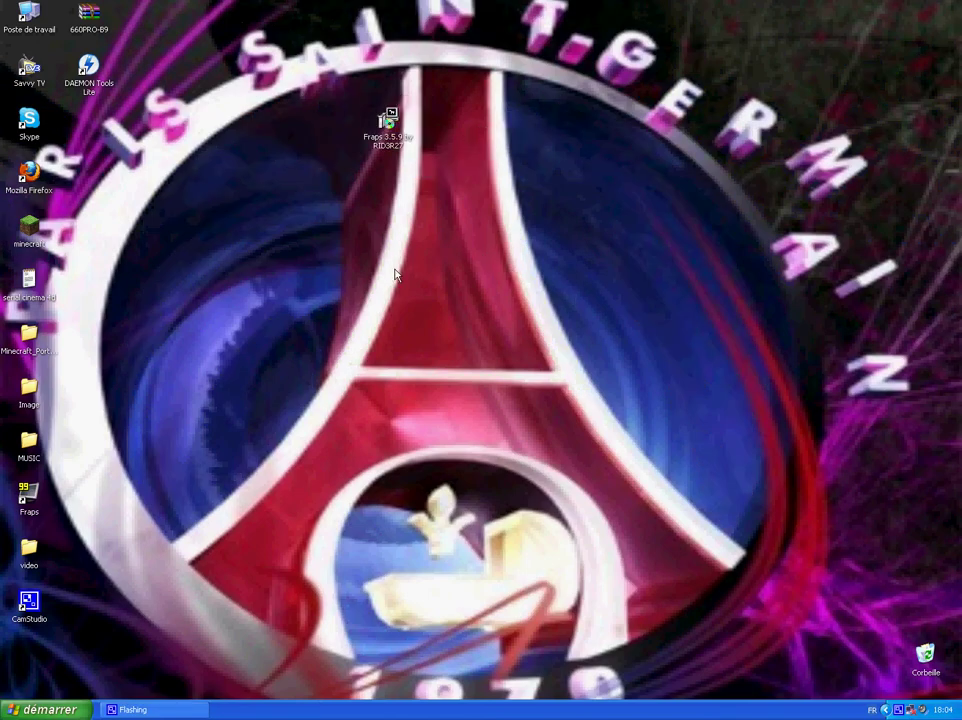
left_click_drag(40, 495, 450, 333)
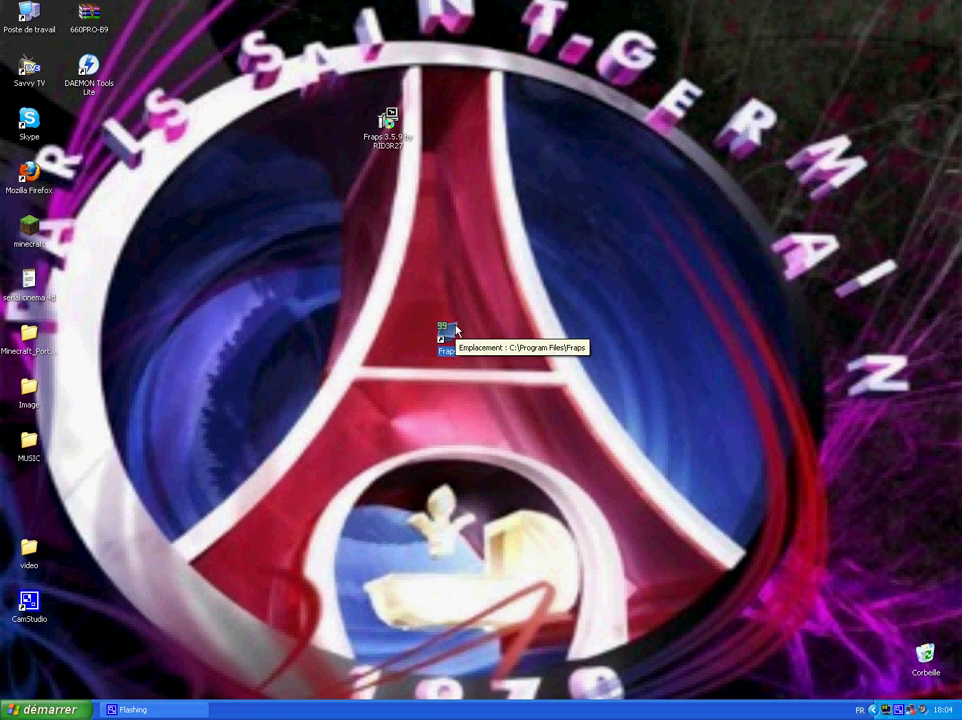
double_click(455, 331)
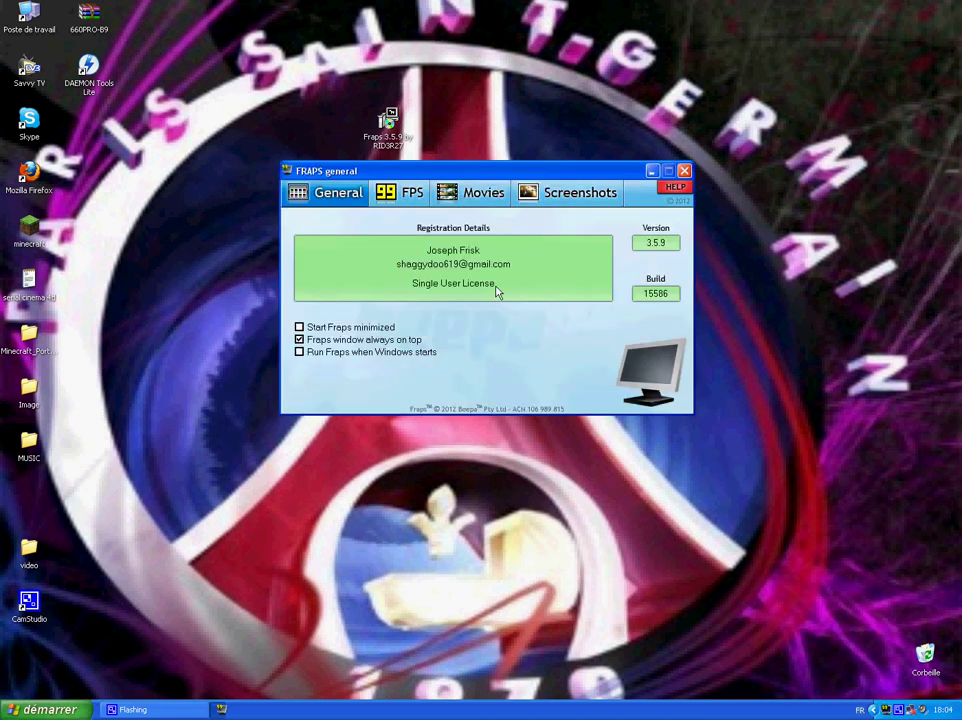
left_click_drag(497, 170, 515, 150)
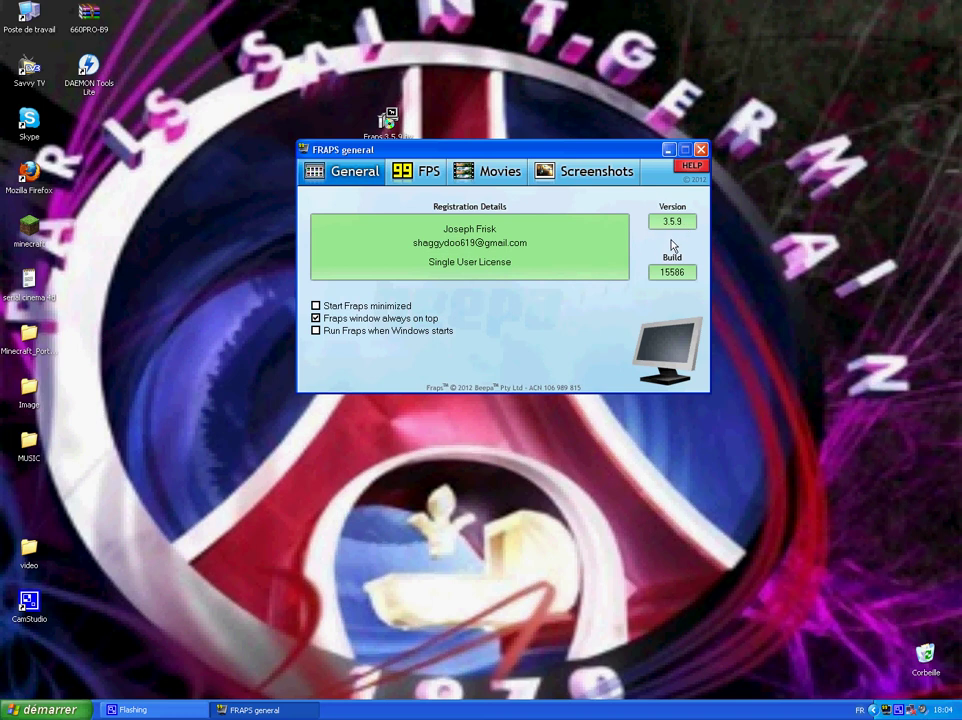
Review the general startup and always-on-top options, and the FPS benchmark and overlay settings.
left_click(316, 306)
left_click(316, 331)
left_click(395, 319)
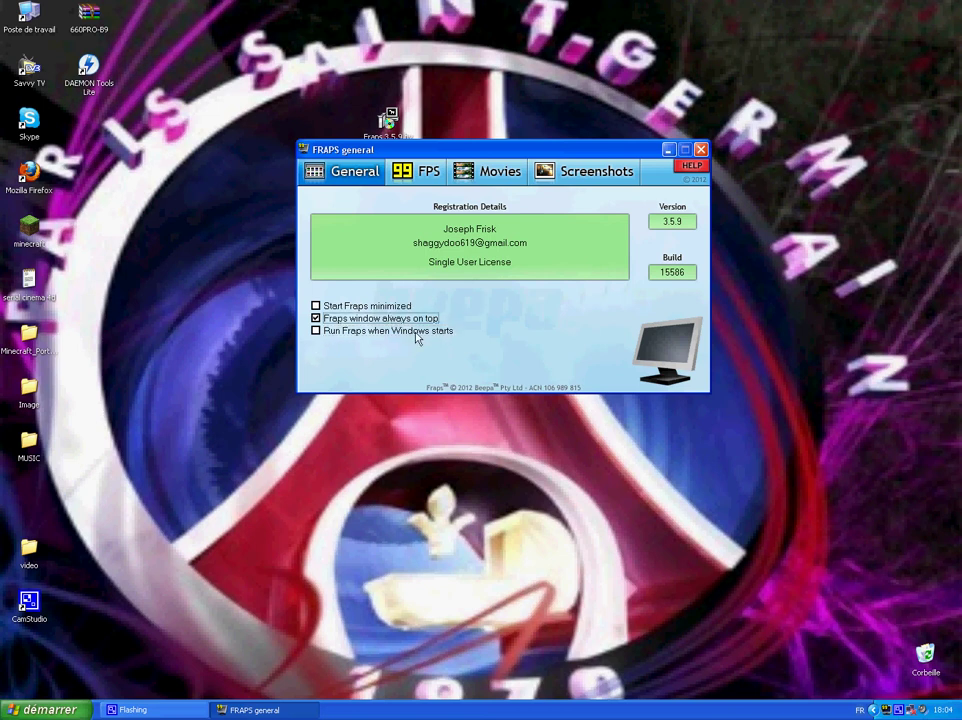
left_click(417, 334)
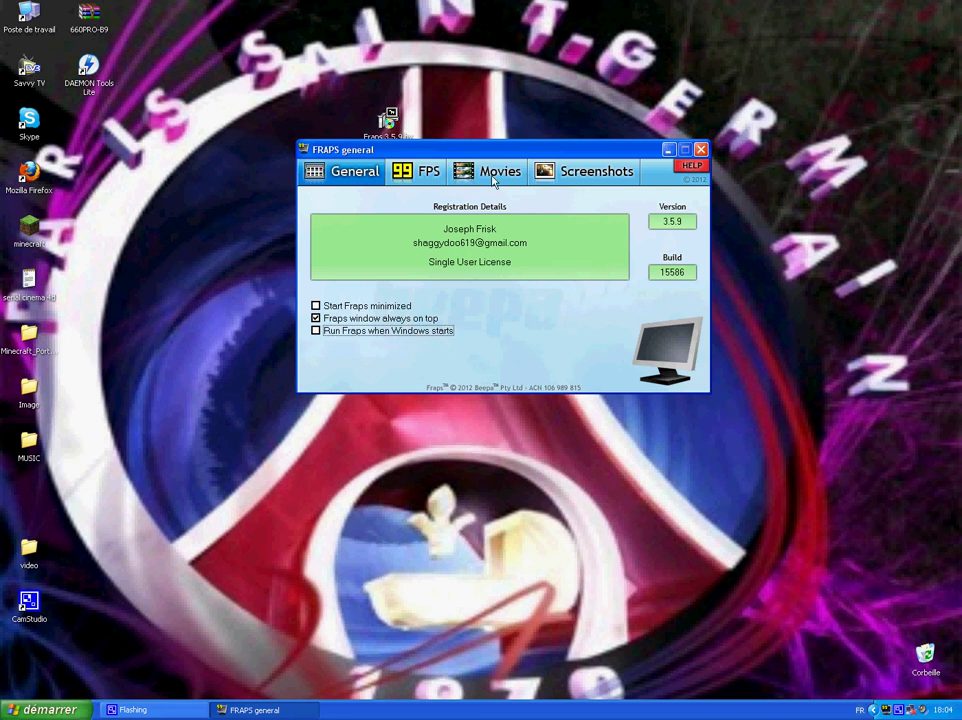
left_click(420, 171)
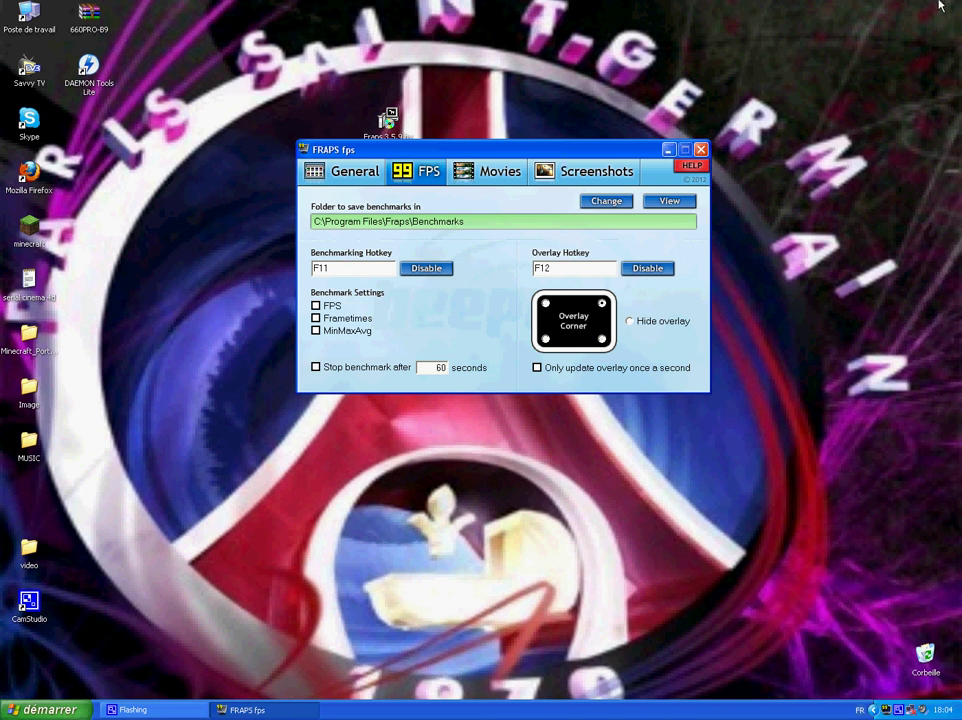
left_click_drag(932, 15, 958, 43)
Set movie capture to 30 fps at full size with sound recording enabled.
left_click(490, 175)
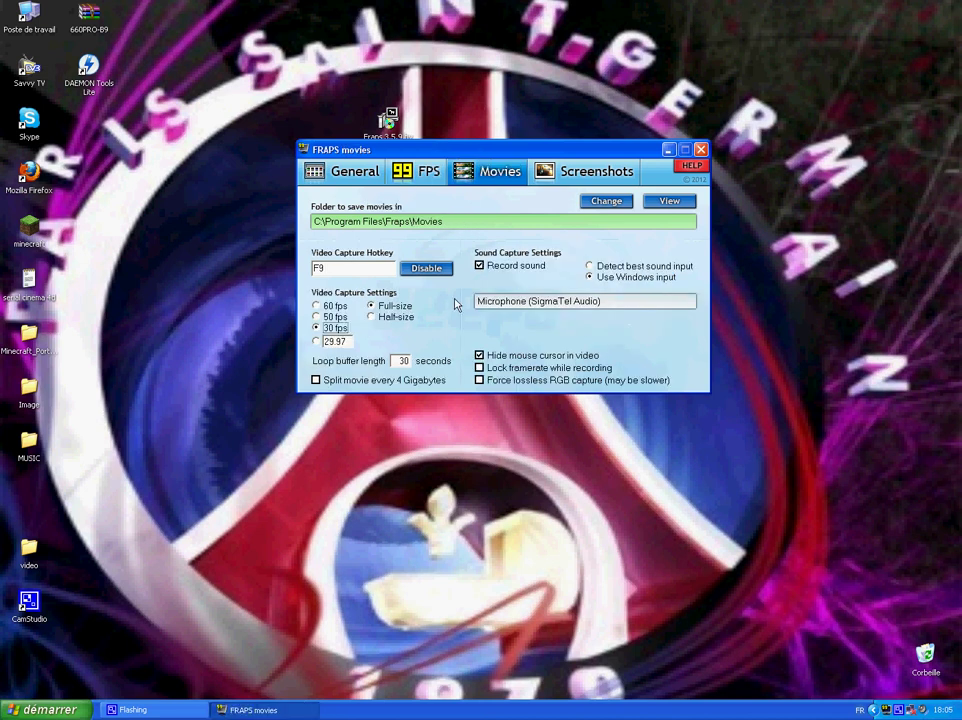
left_click(342, 271)
left_click(330, 306)
left_click(381, 306)
left_click(332, 318)
left_click(337, 328)
left_click_drag(408, 360, 454, 368)
left_click(495, 268)
Review the screenshot settings and the folder picker for saved screenshots, leaving the folder as it is.
left_click(575, 177)
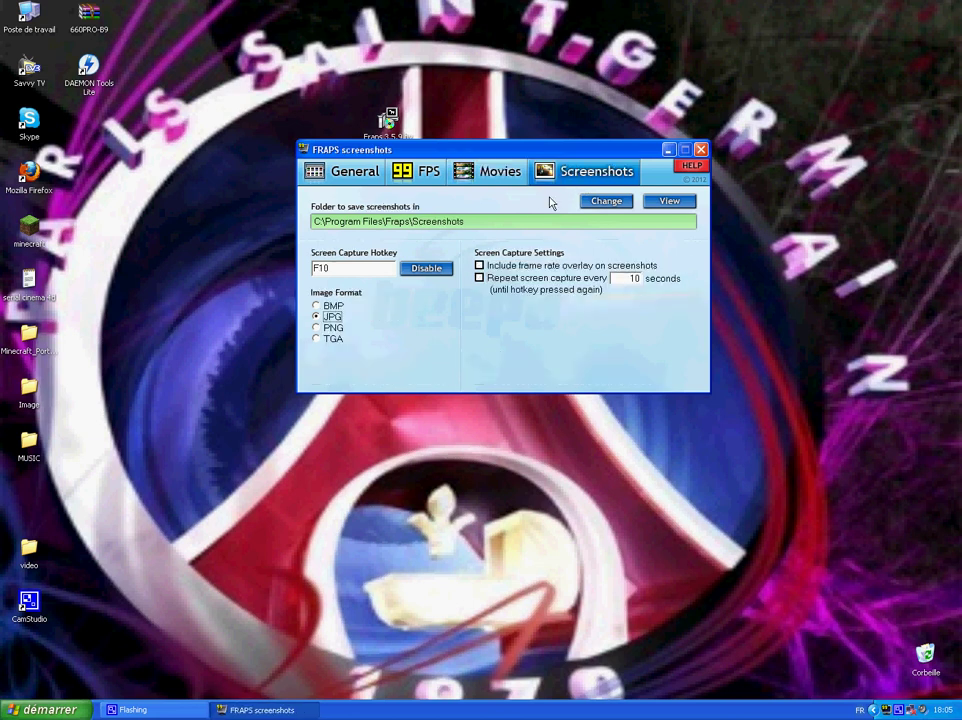
left_click(476, 225)
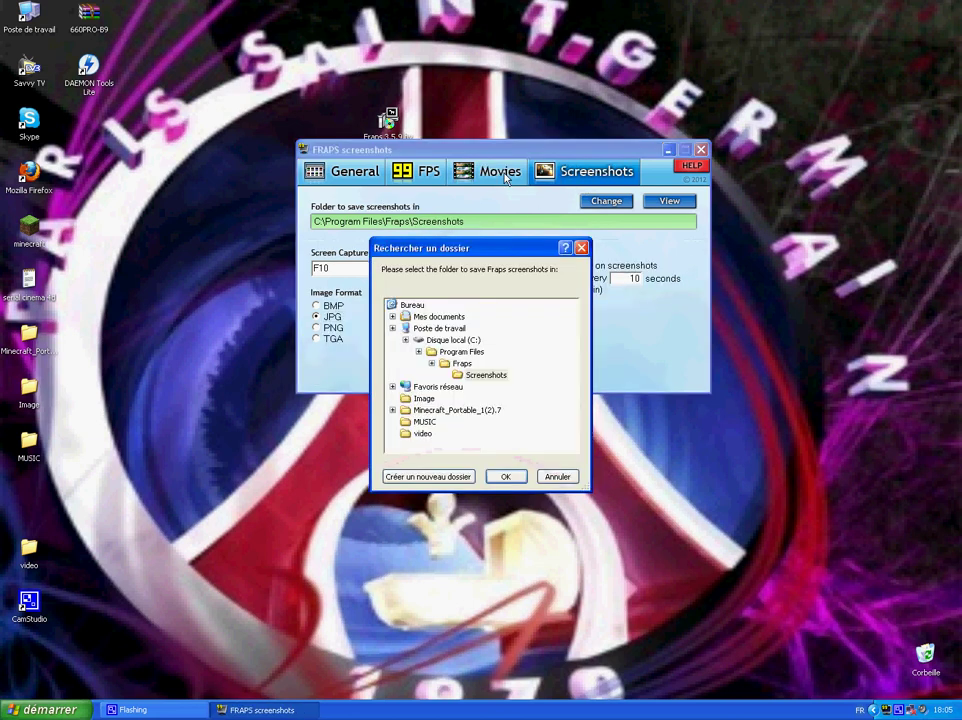
left_click(580, 247)
Confirm C:\Program Files\Fraps\Movies as the folder for saved movies.
left_click(500, 174)
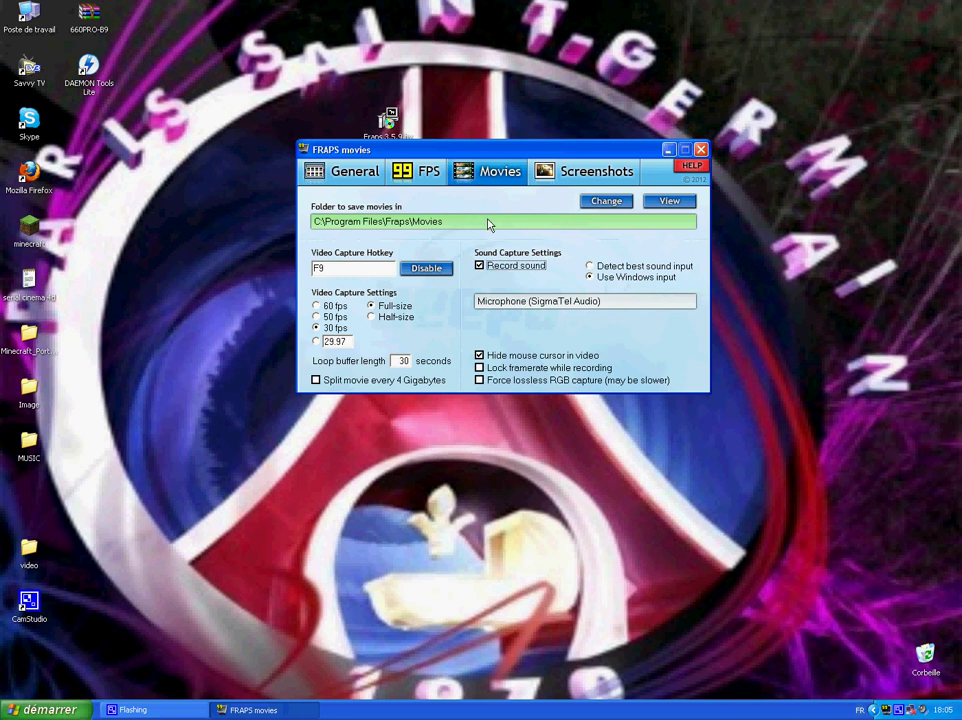
left_click(606, 201)
left_click(500, 474)
left_click(615, 204)
left_click(581, 247)
Examine the contents of the movie save folder beside the Fraps window, and close the folder.
left_click(668, 202)
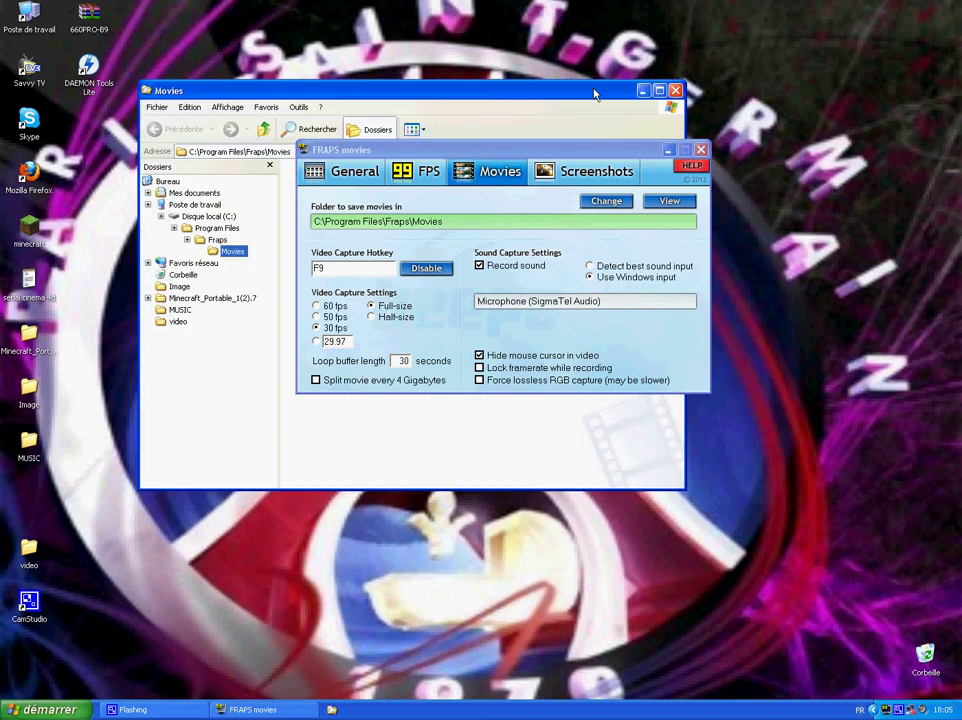
left_click_drag(522, 90, 447, 91)
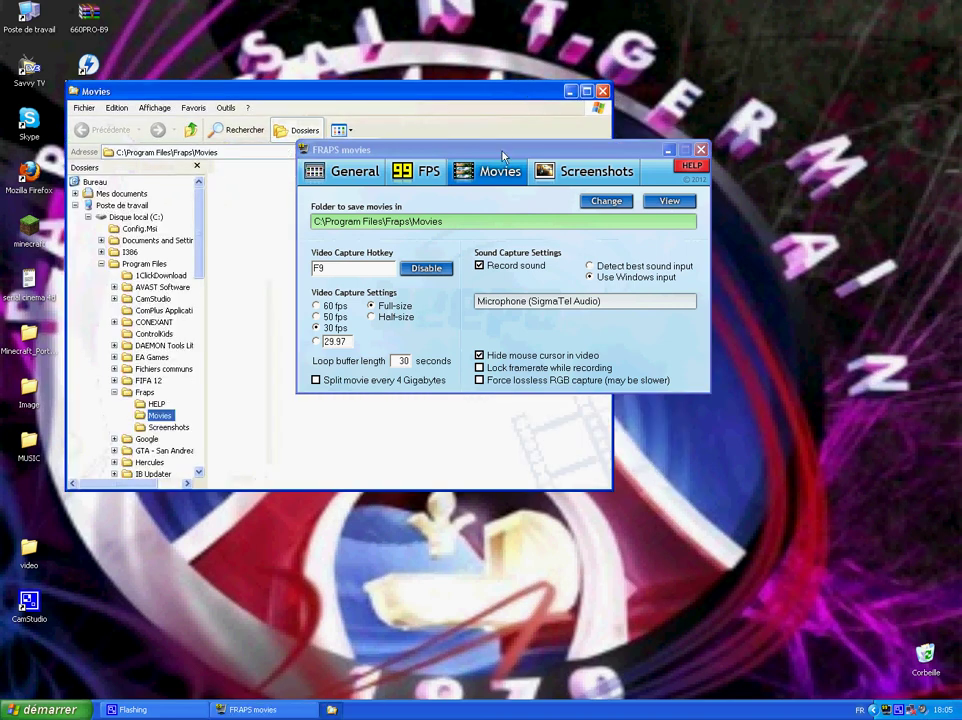
left_click_drag(503, 151, 662, 315)
left_click(350, 187)
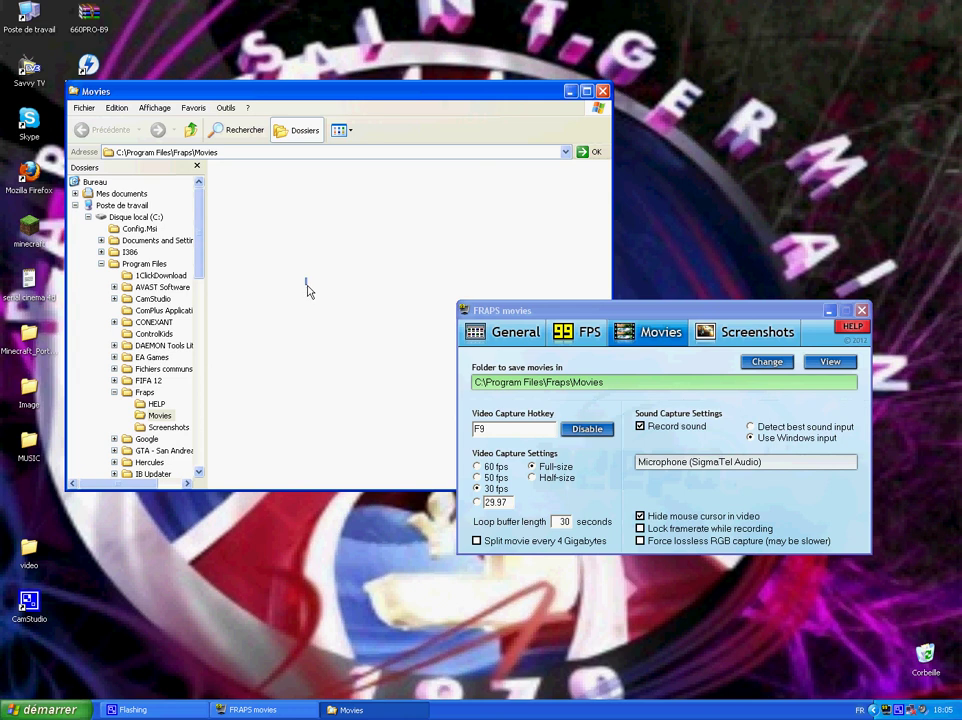
left_click_drag(249, 393, 311, 380)
left_click_drag(446, 180, 270, 350)
left_click(603, 91)
left_click_drag(674, 313, 493, 110)
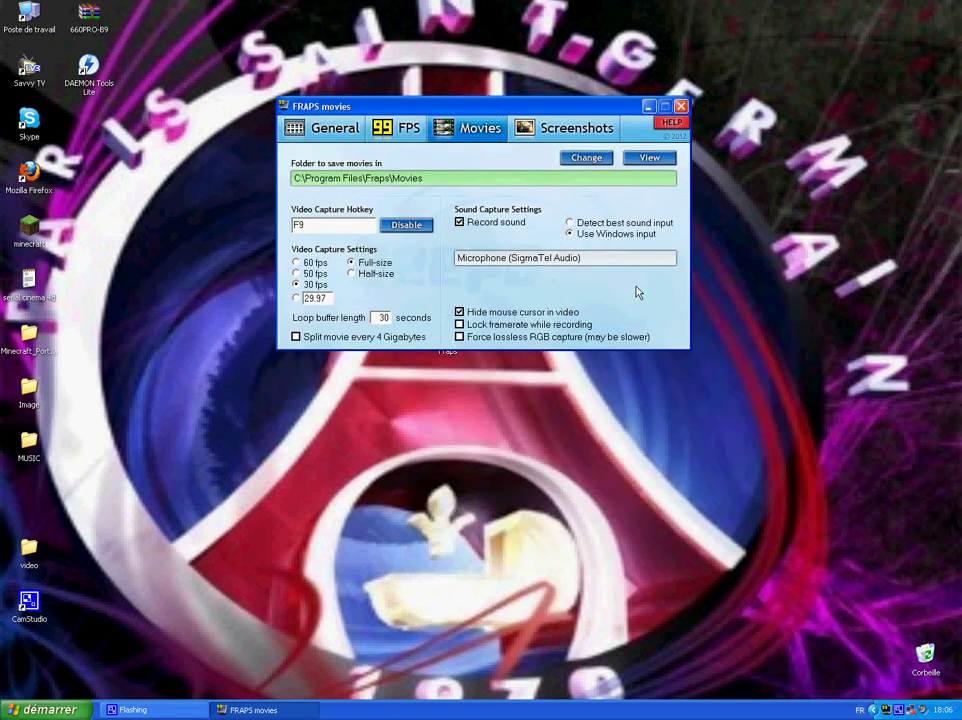
left_click_drag(393, 106, 428, 96)
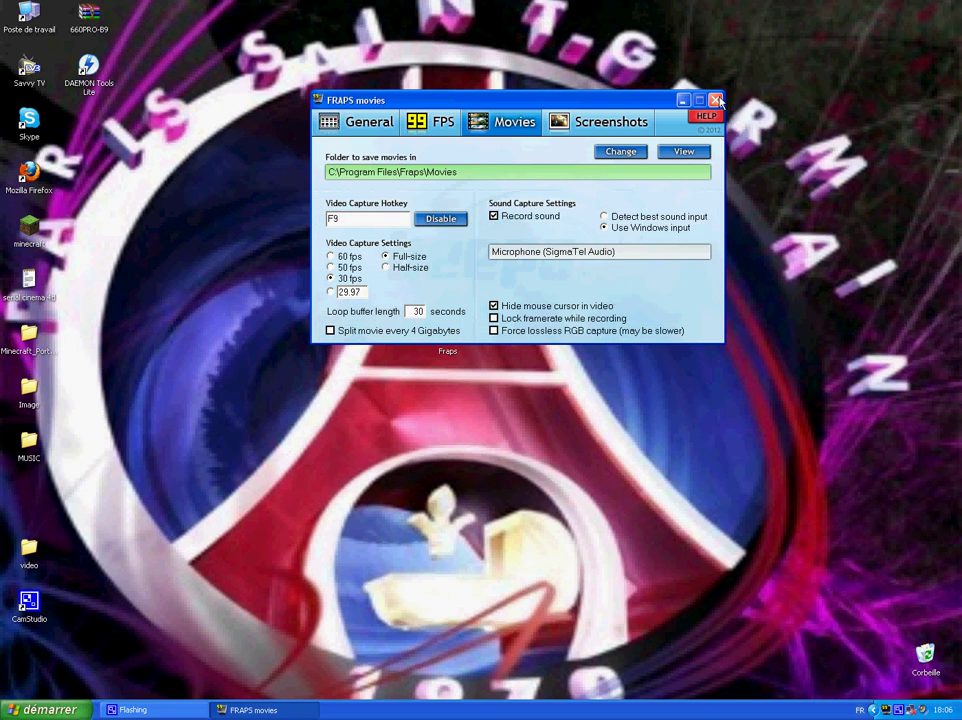